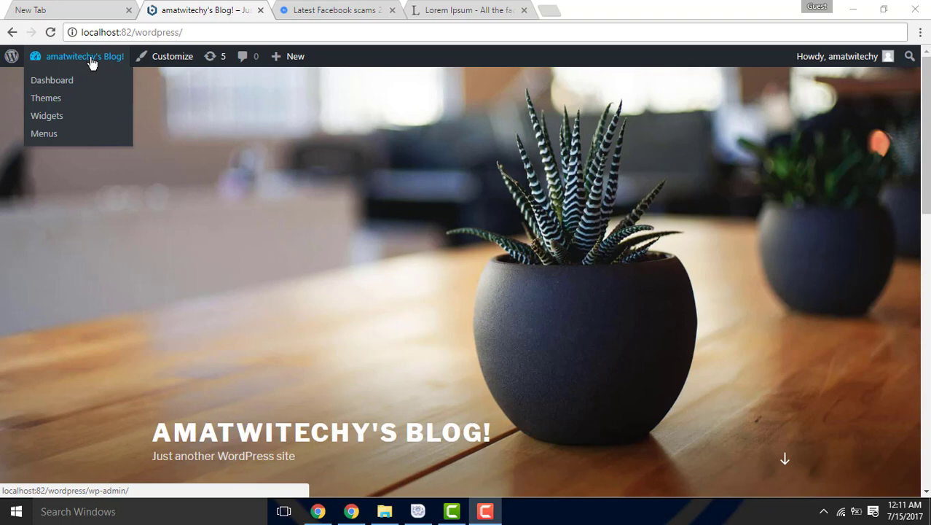
Open the site's admin dashboard, go to the list of all posts, and start a new post
click(52, 83)
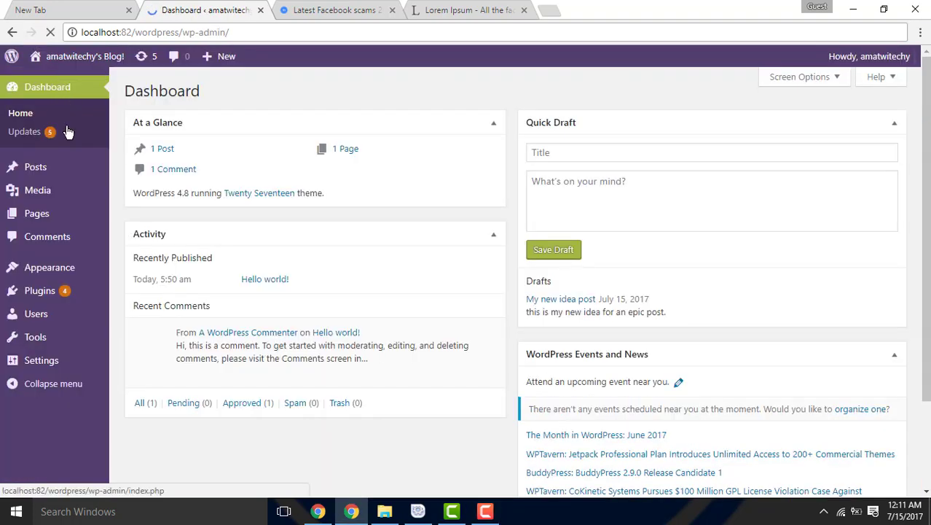
mouse_move(207, 62)
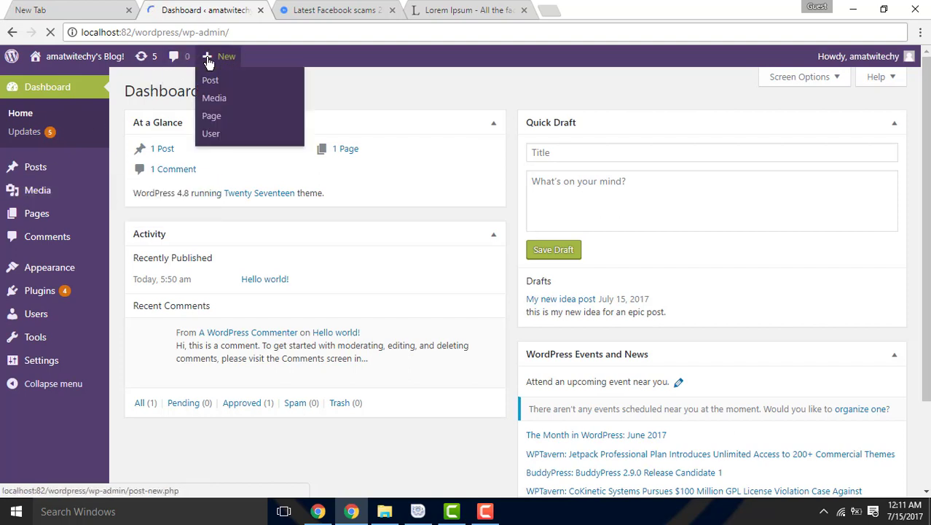
mouse_move(33, 167)
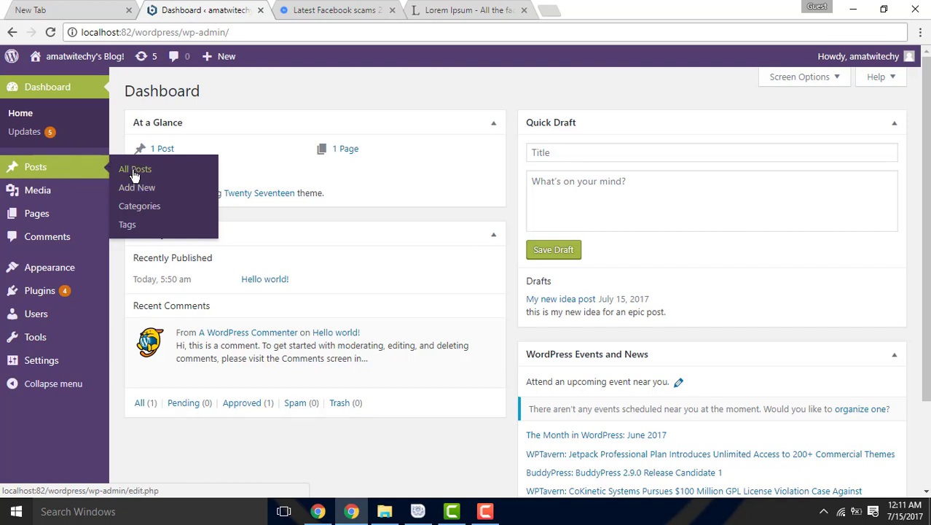
click(65, 171)
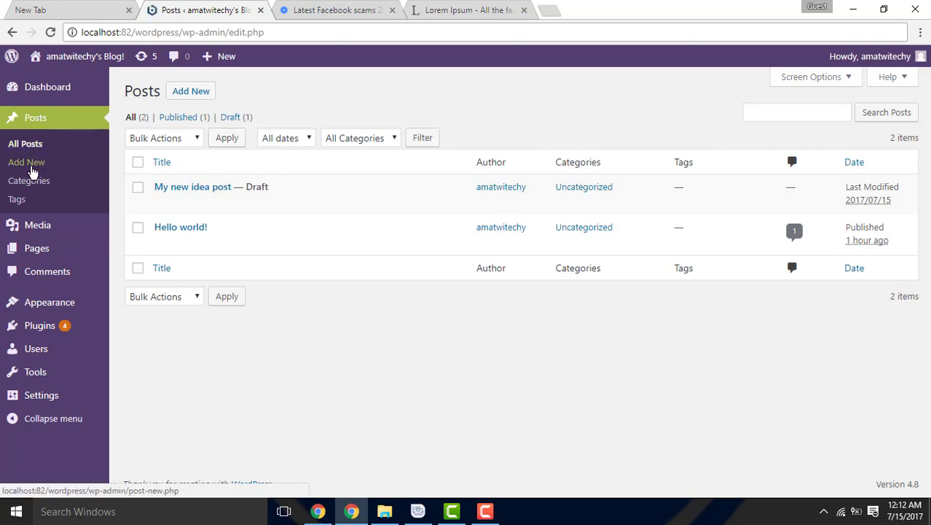
click(28, 165)
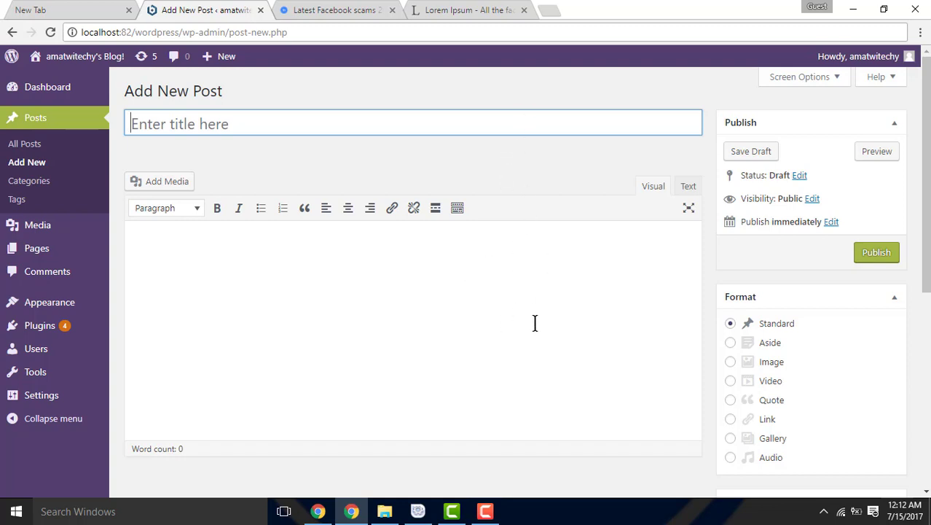
Move the Publish box below the Format box and return it to its place above Format
scroll(923, 219, down, 3)
scroll(923, 219, up, 3)
scroll(924, 291, down, 5)
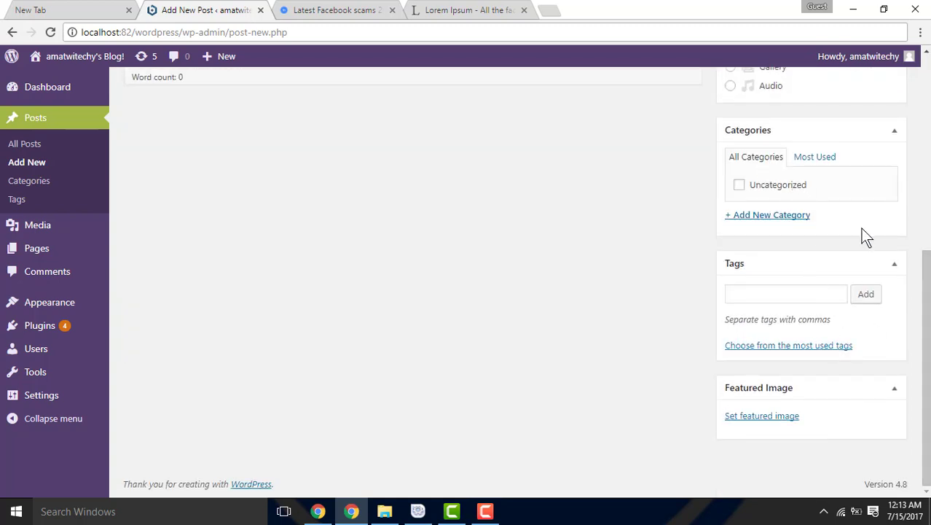
drag(925, 295, 916, 105)
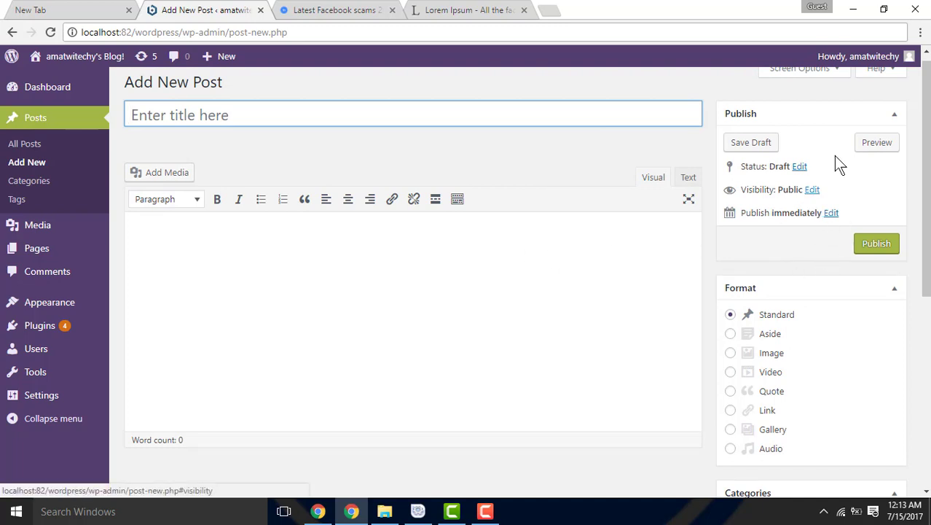
drag(817, 114, 823, 322)
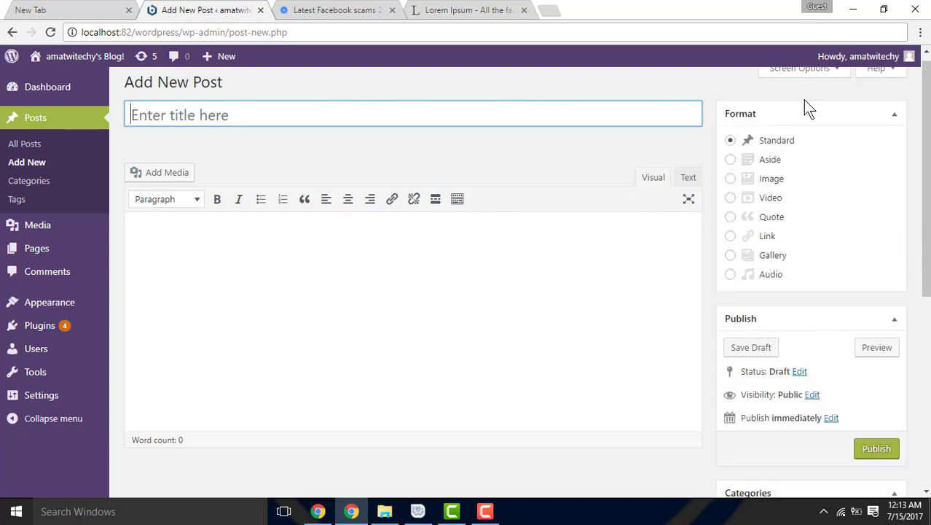
drag(813, 108, 854, 358)
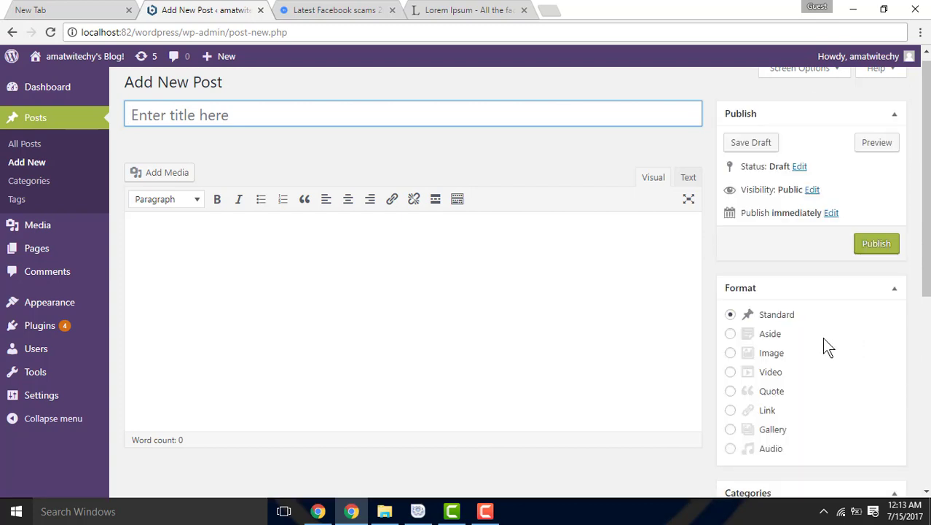
Move the Tags box above the Categories box in the post editor
click(926, 332)
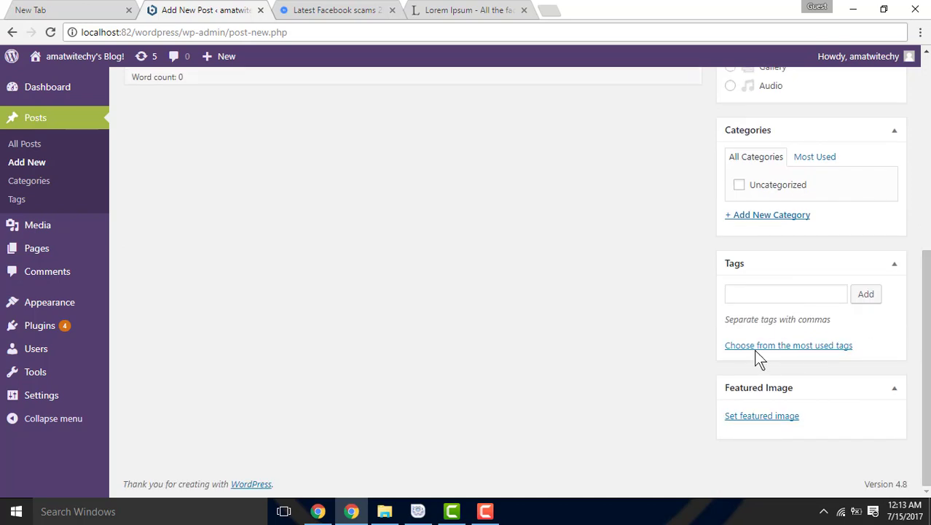
drag(790, 262, 804, 103)
scroll(816, 117, up, 5)
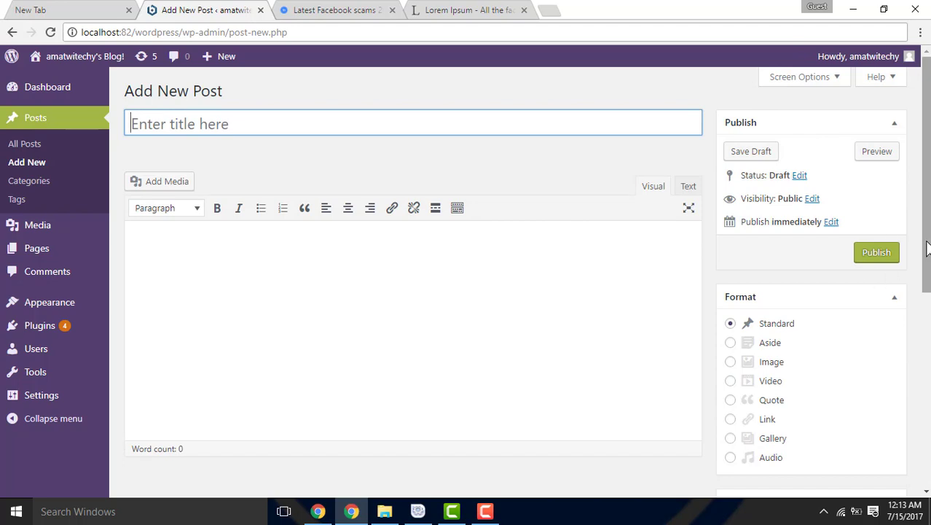
scroll(510, 284, down, 4)
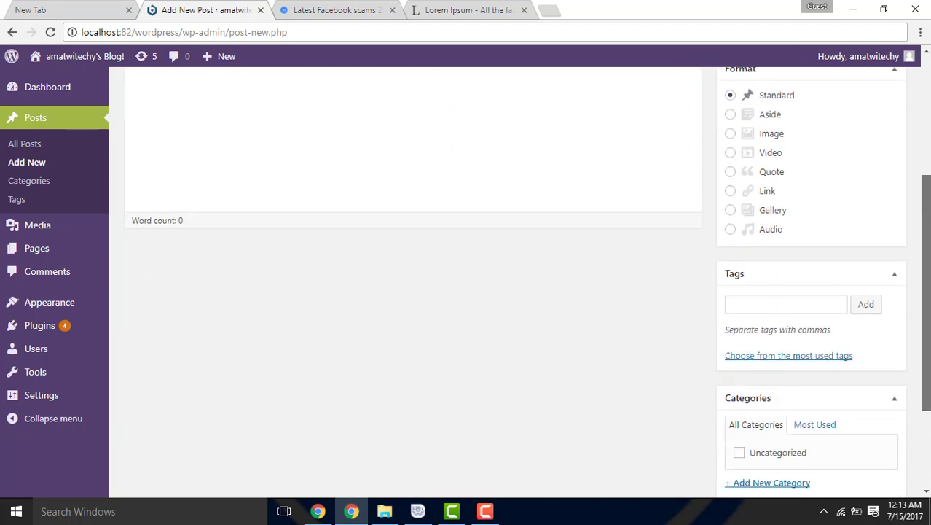
scroll(510, 284, up, 4)
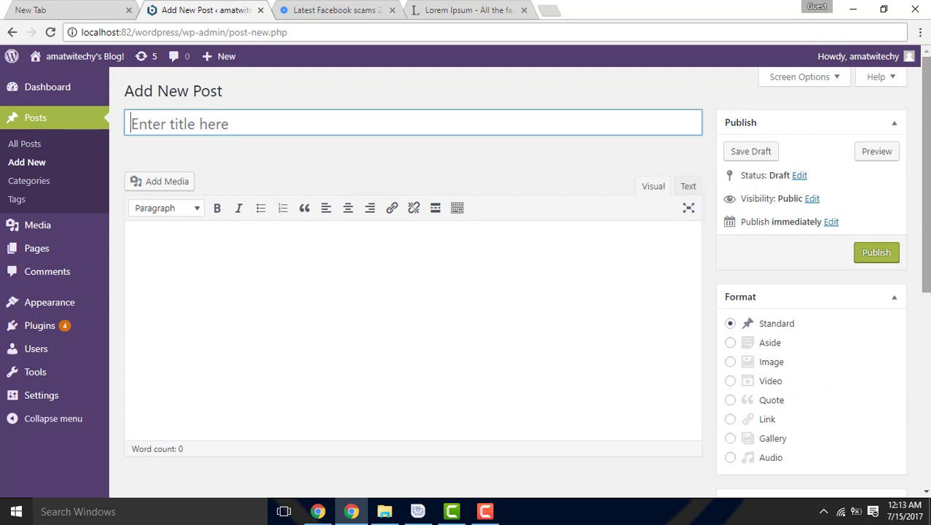
Show the Excerpt, Send Trackbacks, Custom Fields, Discussion, Slug and Author boxes in the post editor and review them below the text area
click(836, 79)
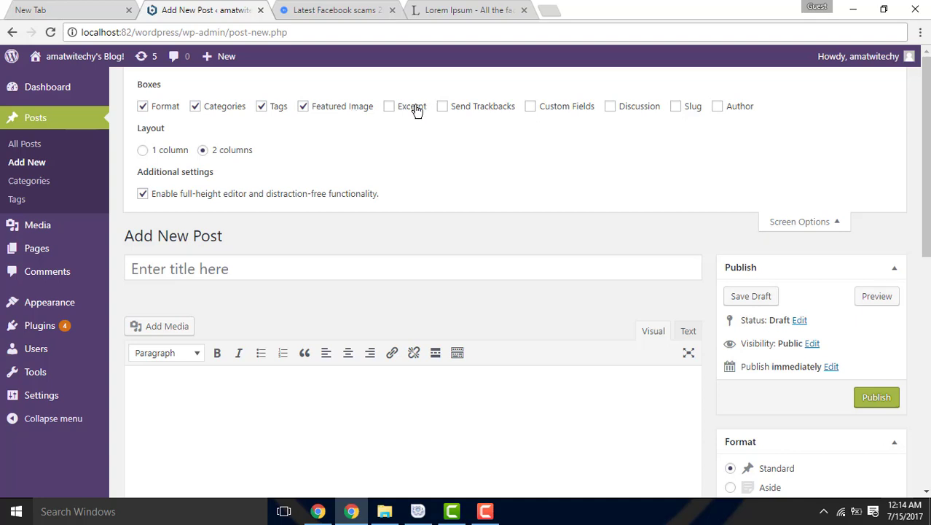
click(472, 113)
click(558, 109)
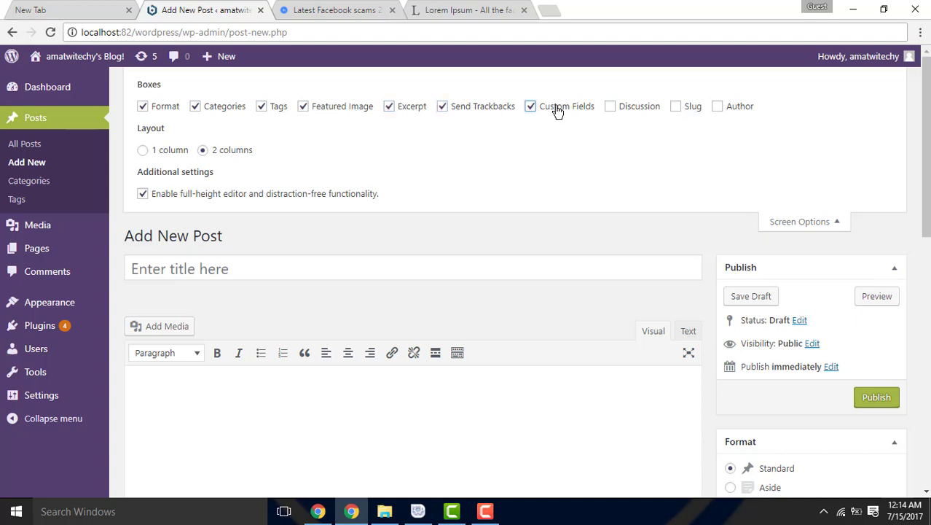
click(641, 105)
click(692, 109)
click(739, 110)
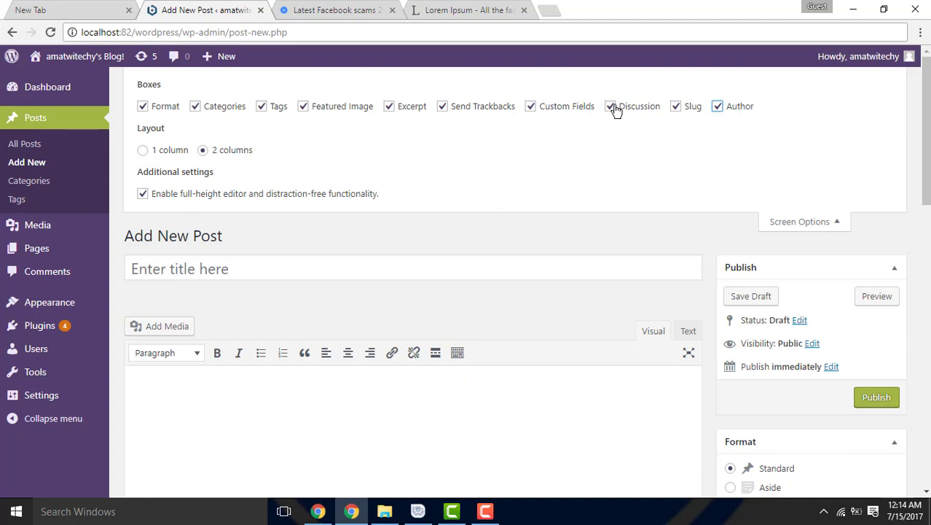
scroll(923, 223, down, 1)
scroll(923, 223, down, 8)
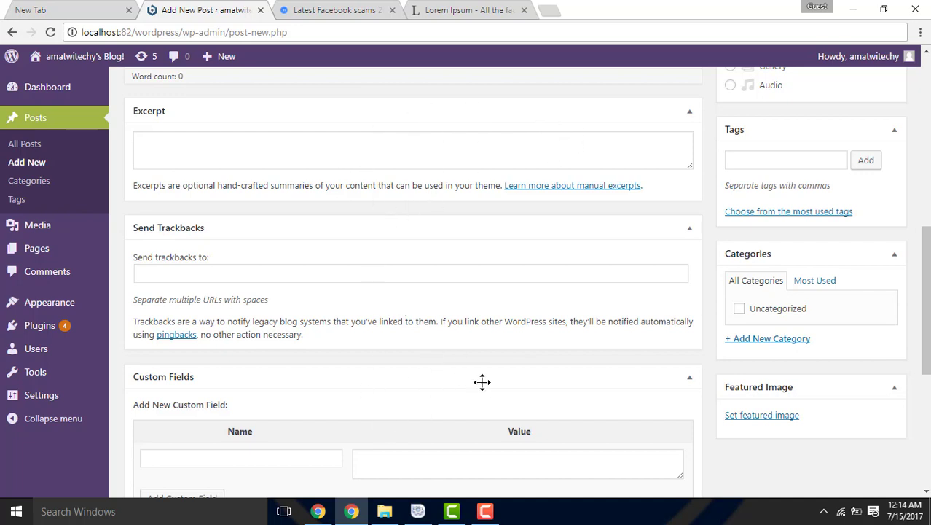
scroll(740, 308, down, 5)
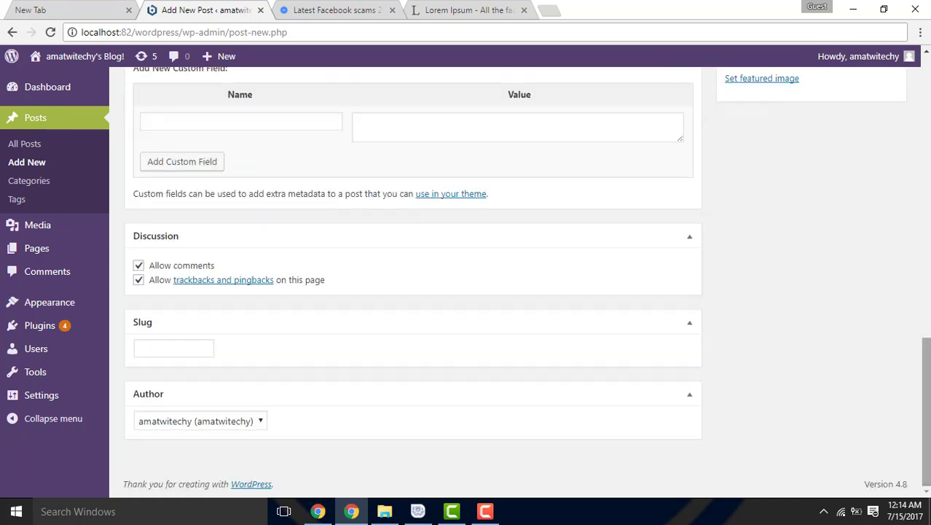
Hide the Author, Slug, Discussion, Custom Fields and Send Trackbacks boxes again, keeping Excerpt, and close the screen options
drag(926, 408, 925, 126)
click(718, 106)
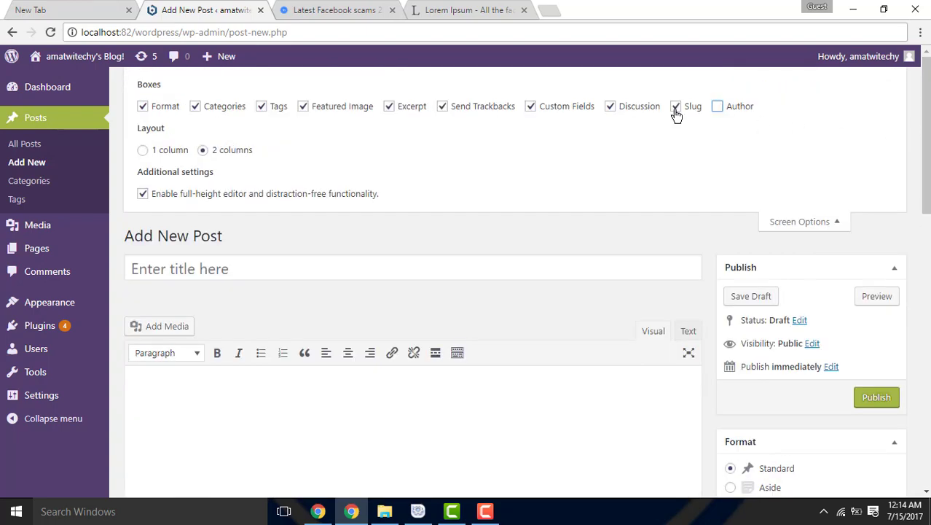
click(675, 107)
click(610, 106)
click(531, 106)
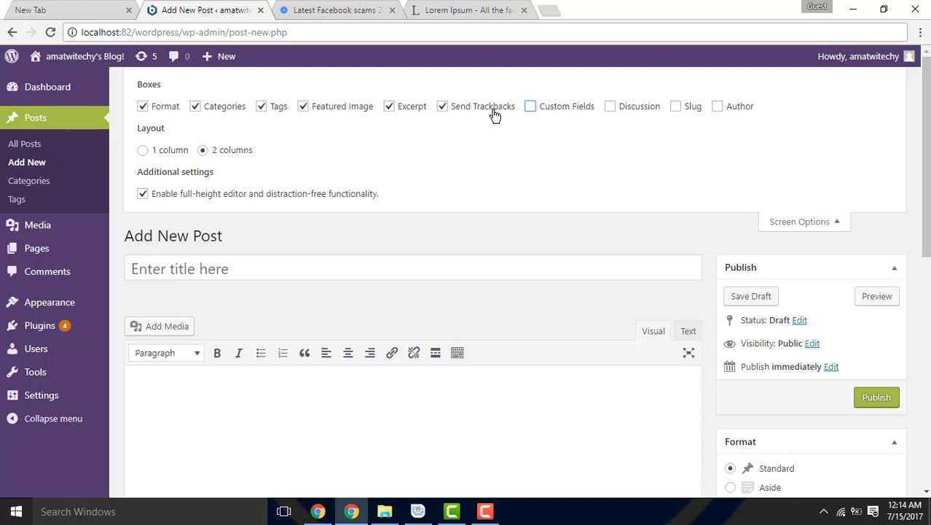
click(441, 109)
click(839, 224)
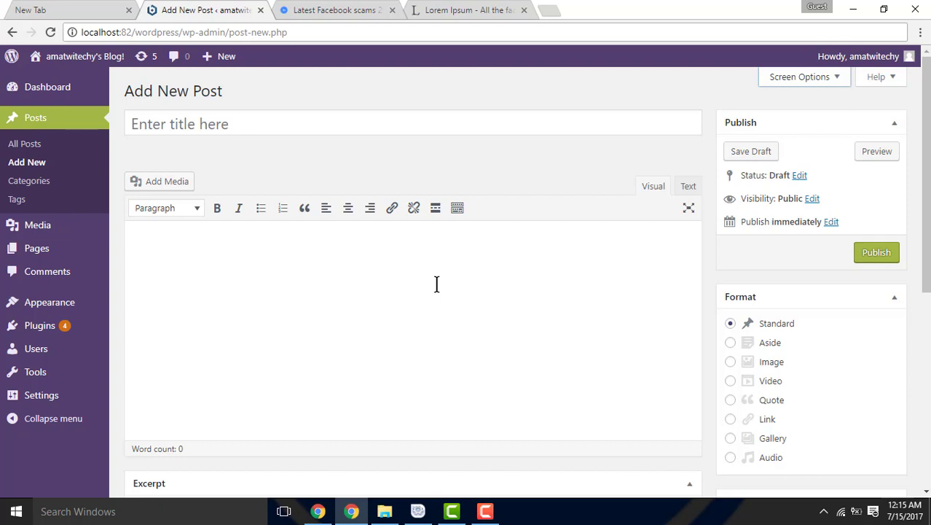
Check the paragraph and heading styles offered for the post body without applying one
key(alt+F10)
key(Down)
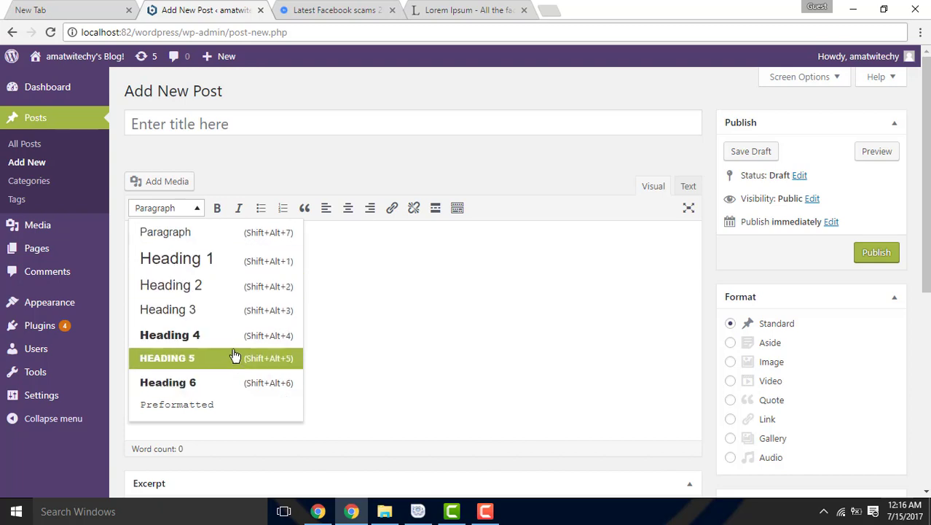
click(349, 305)
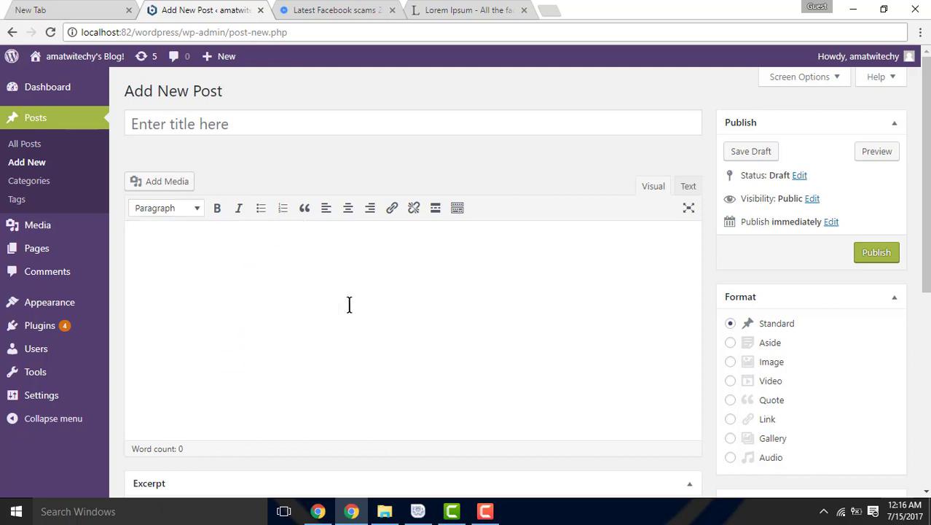
Paste the "What is Lorem Ipsum?" and "Why do we use it?" sections from lipsum.com into the post body
click(459, 12)
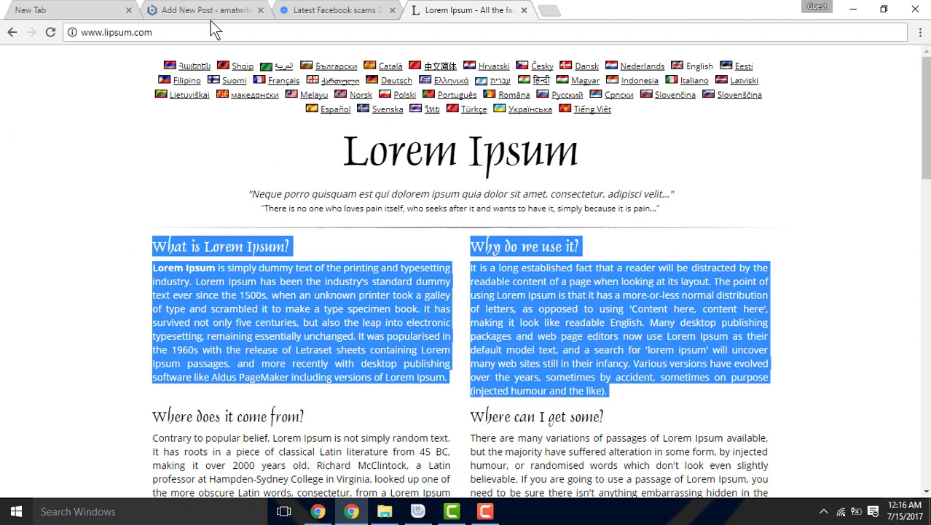
click(208, 11)
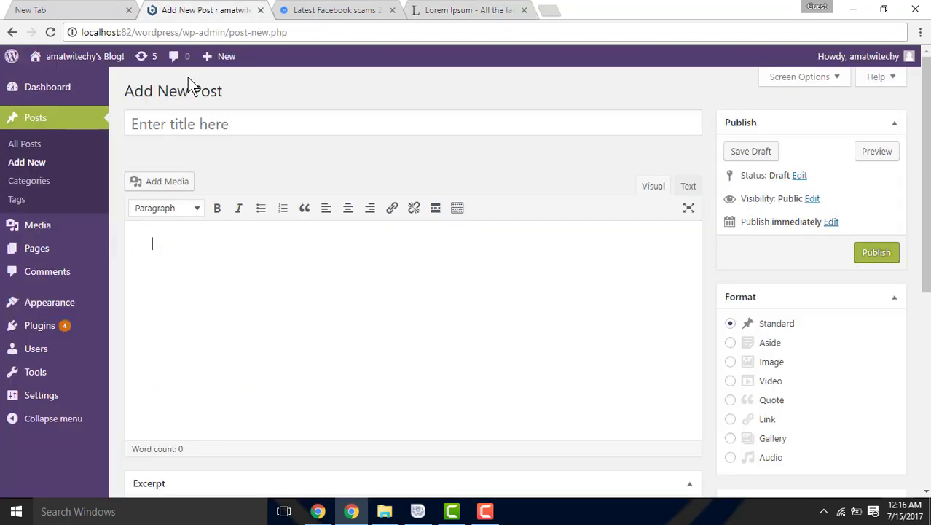
key(ctrl+v)
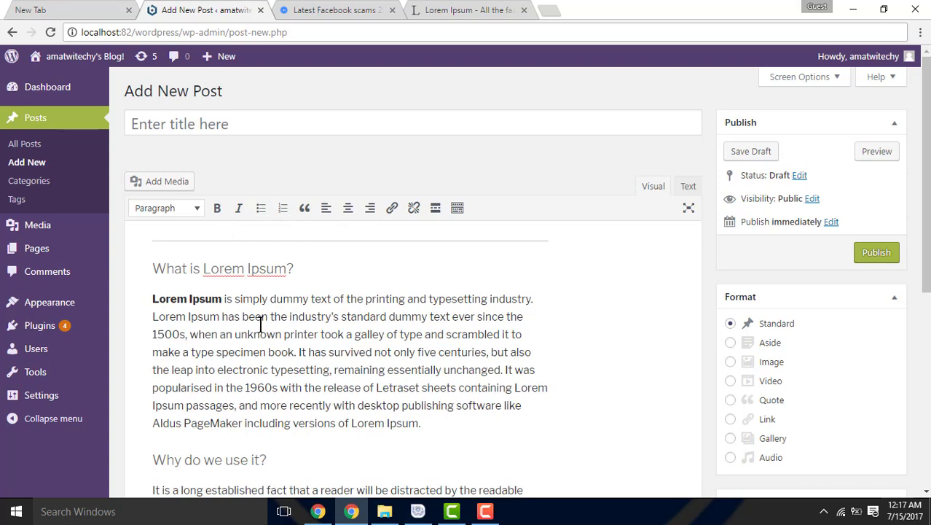
Make the phrases "dummy text of" and "It has survived not only five" bold in the first paragraph
drag(269, 297, 343, 294)
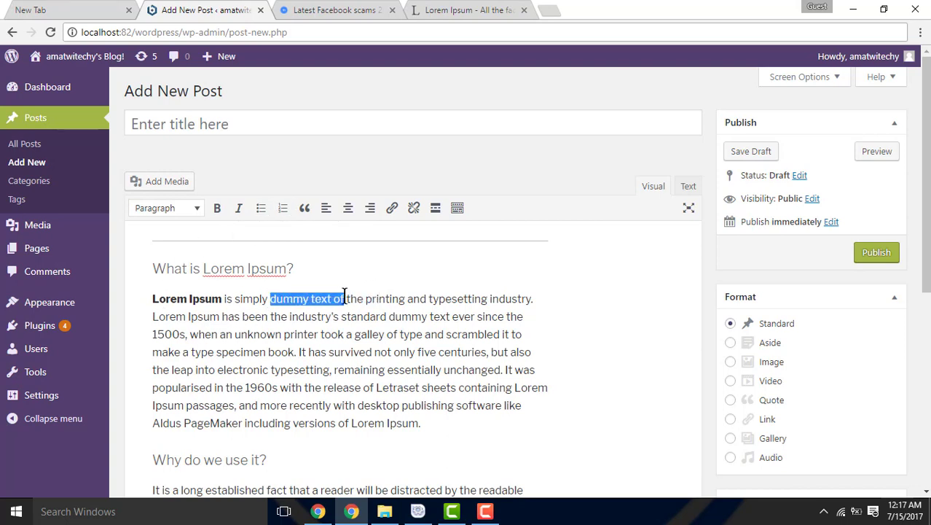
click(216, 209)
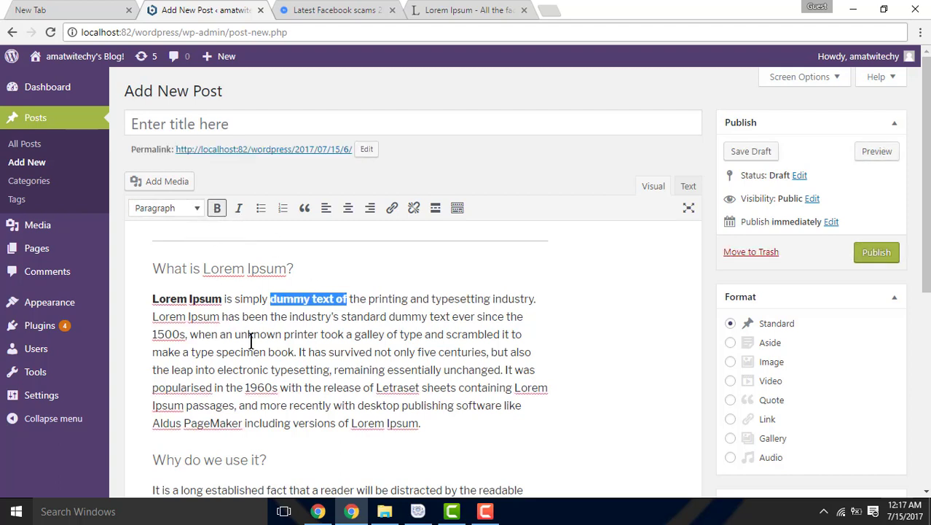
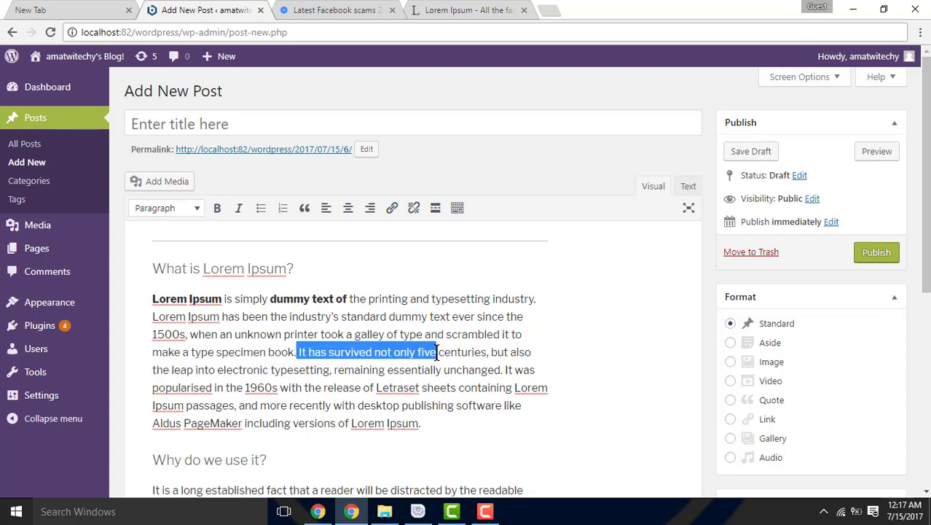
click(222, 211)
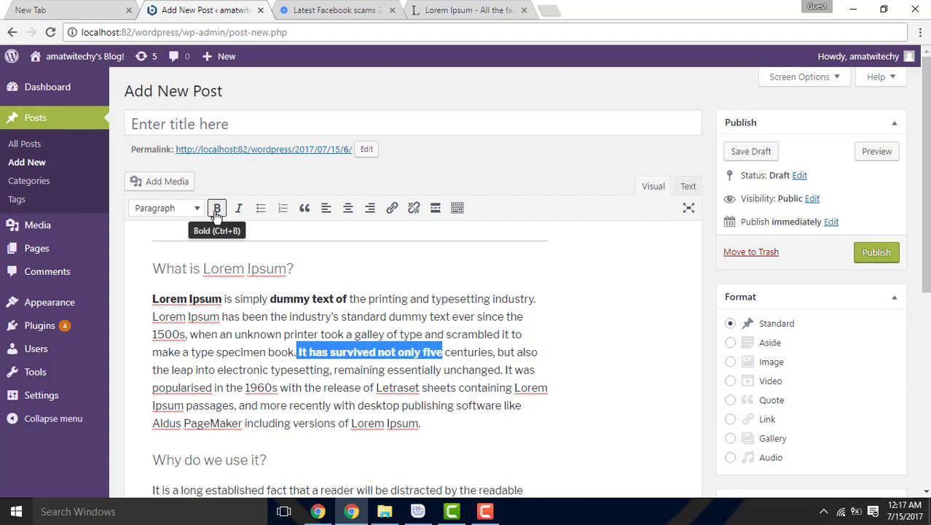
Italicise the phrases "It has survived not only five" and "with the release" in the first paragraph
click(238, 209)
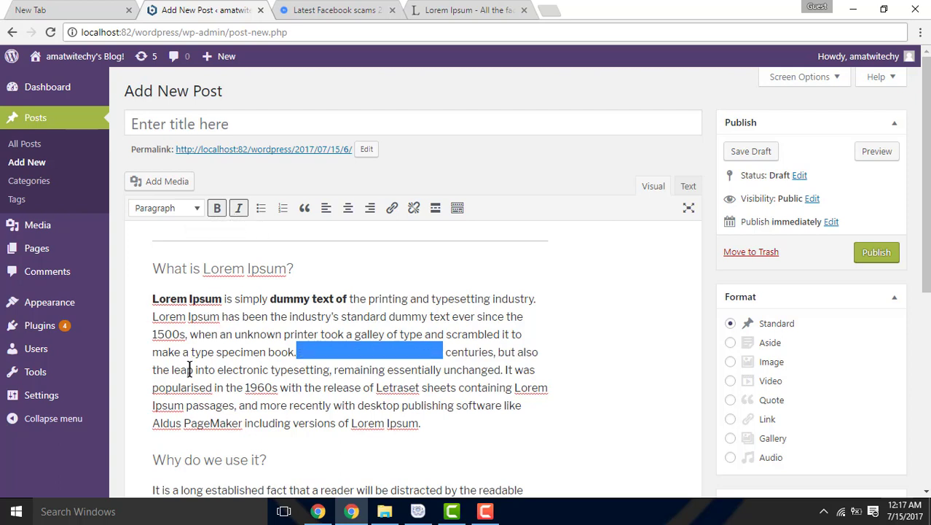
drag(278, 388, 362, 388)
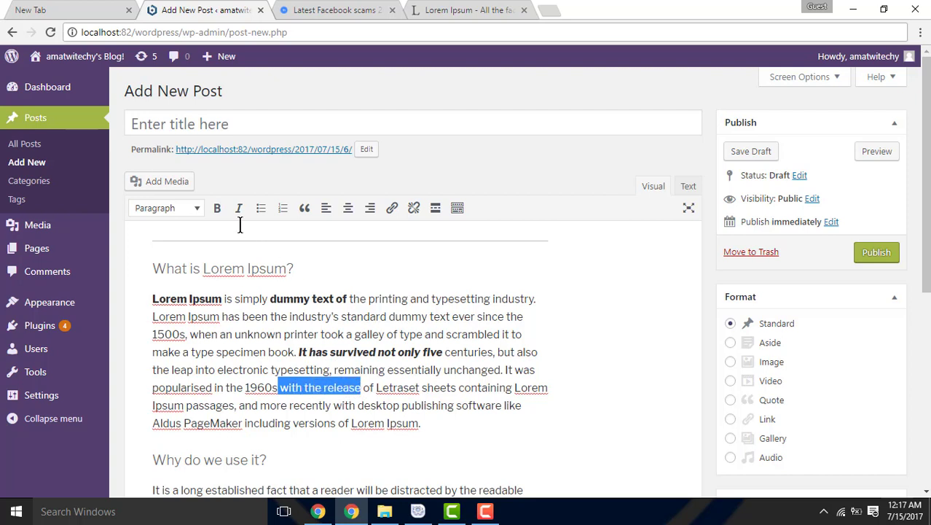
click(456, 351)
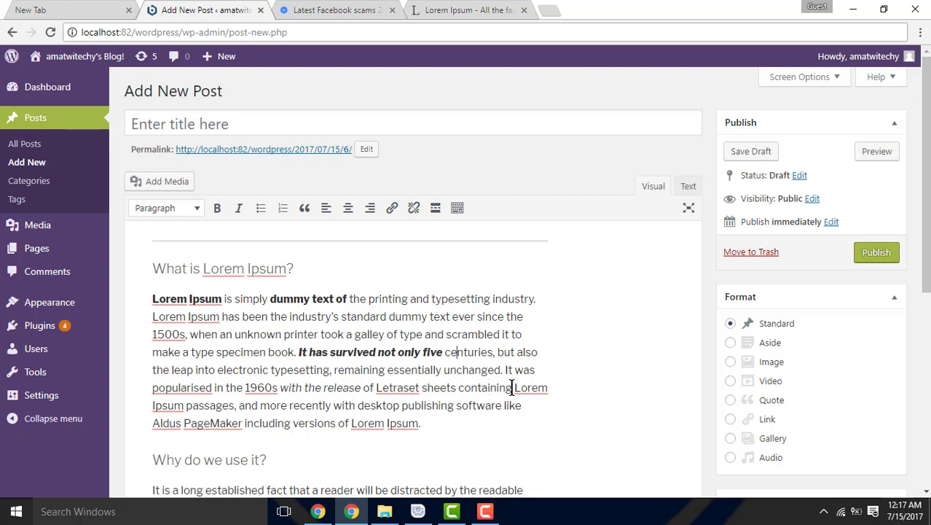
Split the start of the "Why do we use it?" text into separate paragraphs after "established", "reader will" and "distracted by the"
drag(513, 387, 423, 393)
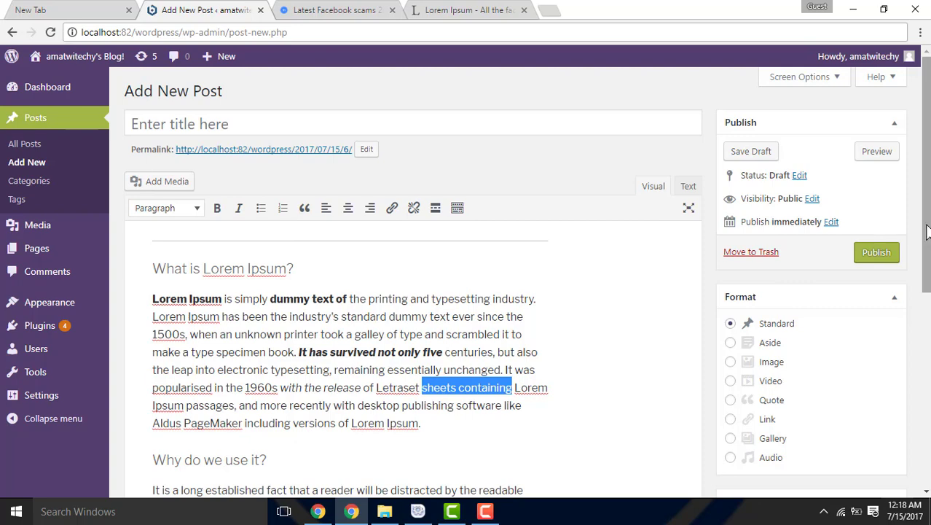
key(Down)
scroll(926, 231, down, 3)
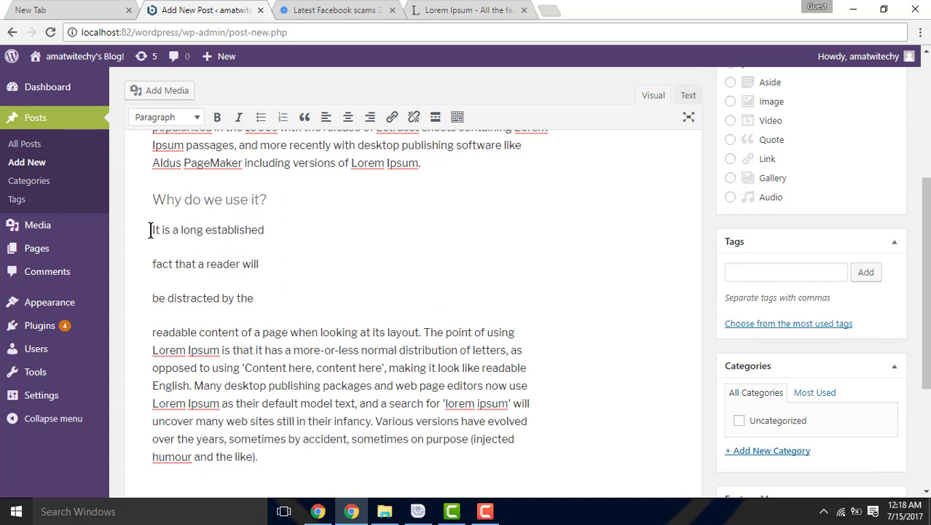
Turn the three short paragraphs from "It is a long established" to "be distracted by the" into a bulleted list
drag(151, 230, 260, 300)
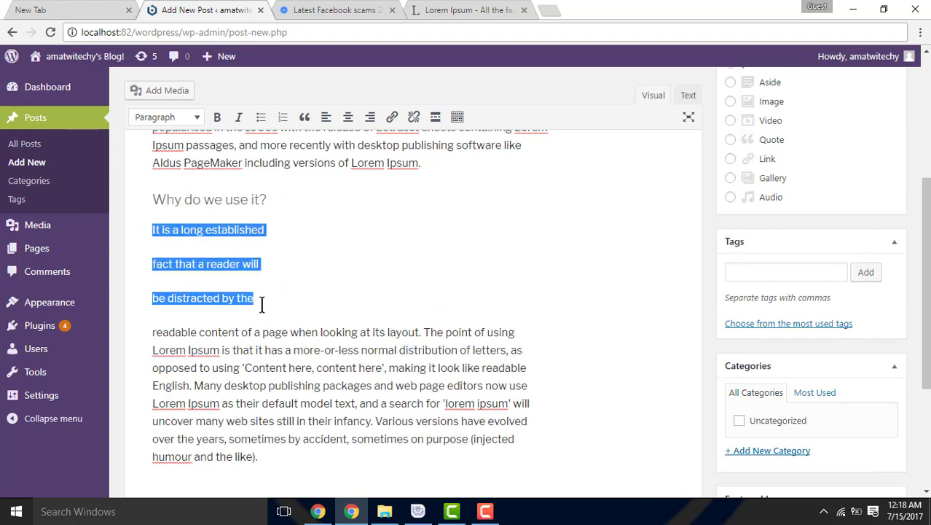
click(261, 118)
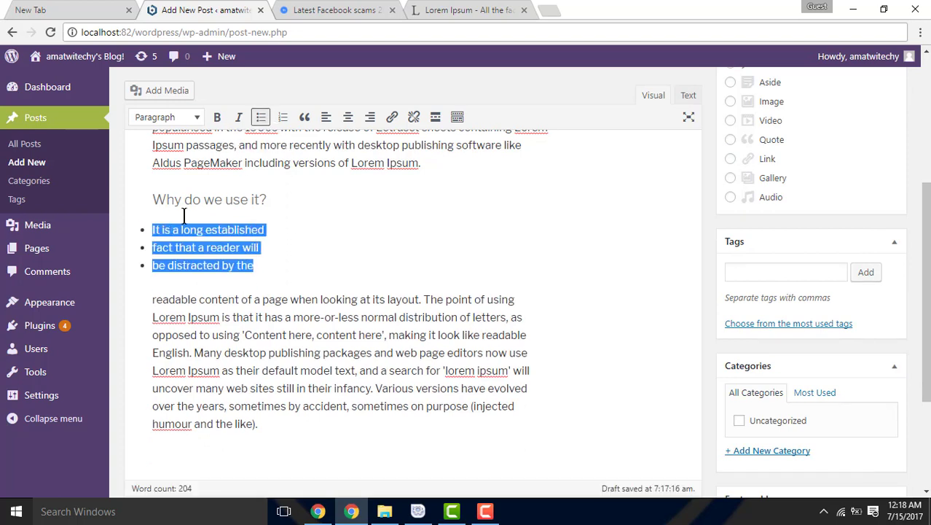
click(301, 255)
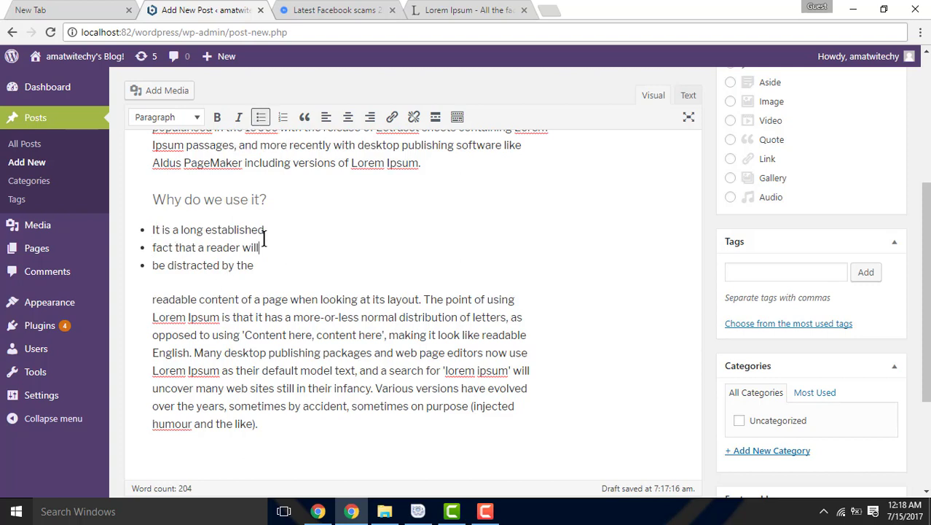
Split the following text after "readable content", "of a page when", "looking at its layout" and "The point of using", and make these four lines a numbered list
click(240, 299)
key(Return)
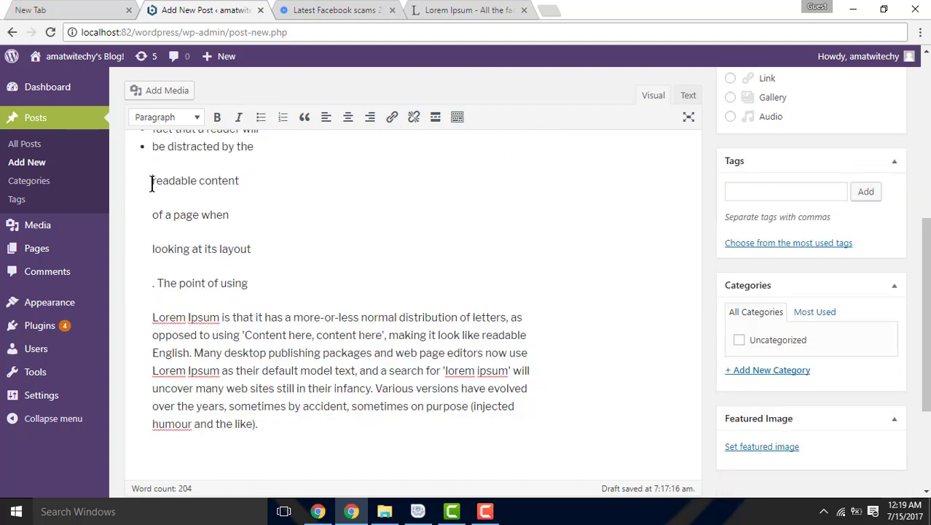
drag(152, 184, 260, 269)
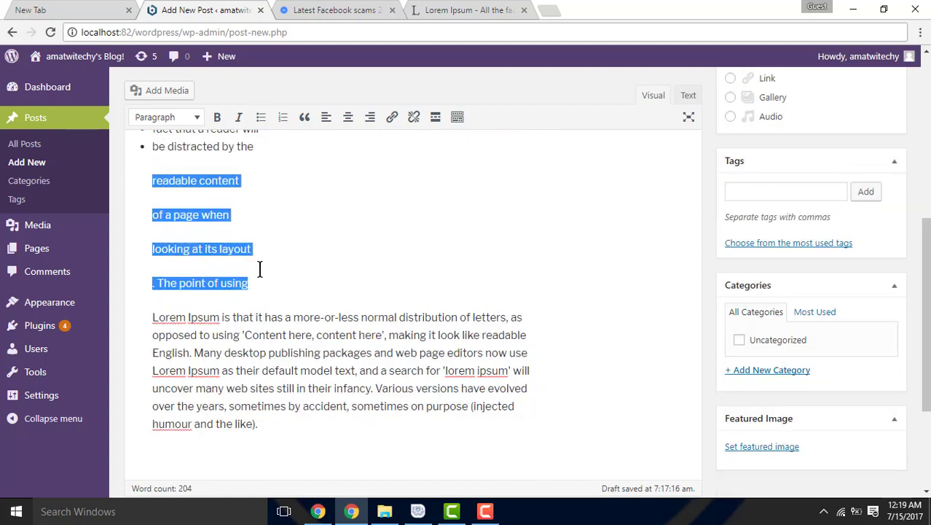
click(282, 116)
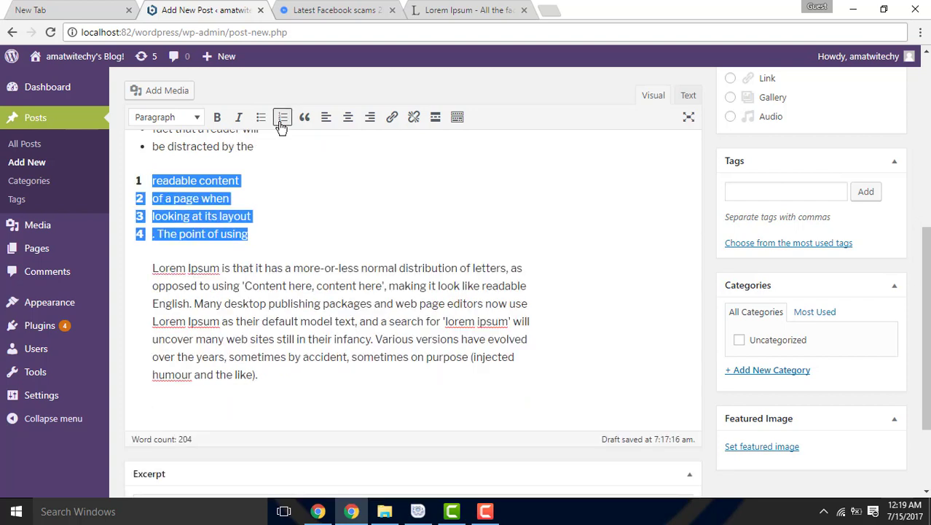
click(311, 213)
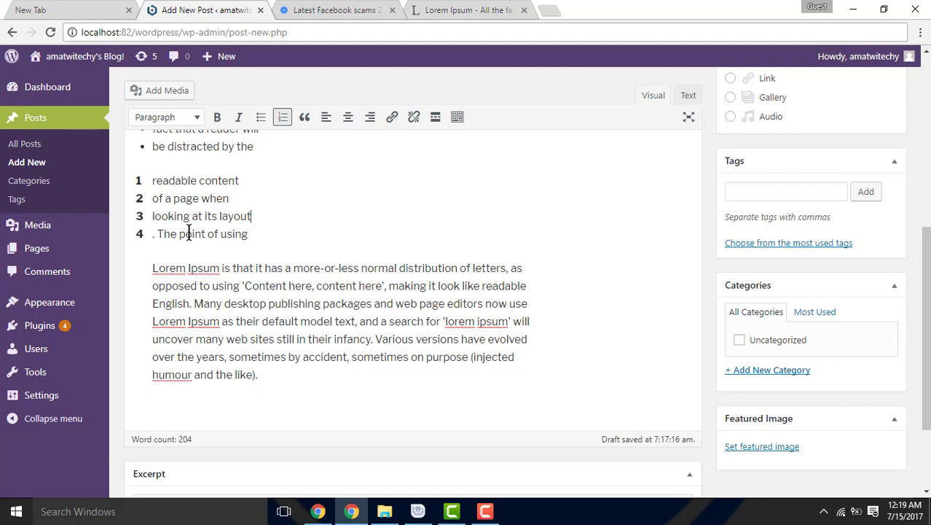
Format the remaining "Lorem Ipsum is that it has" paragraph as a blockquote and split it after "web page editors now use"
drag(149, 268, 532, 299)
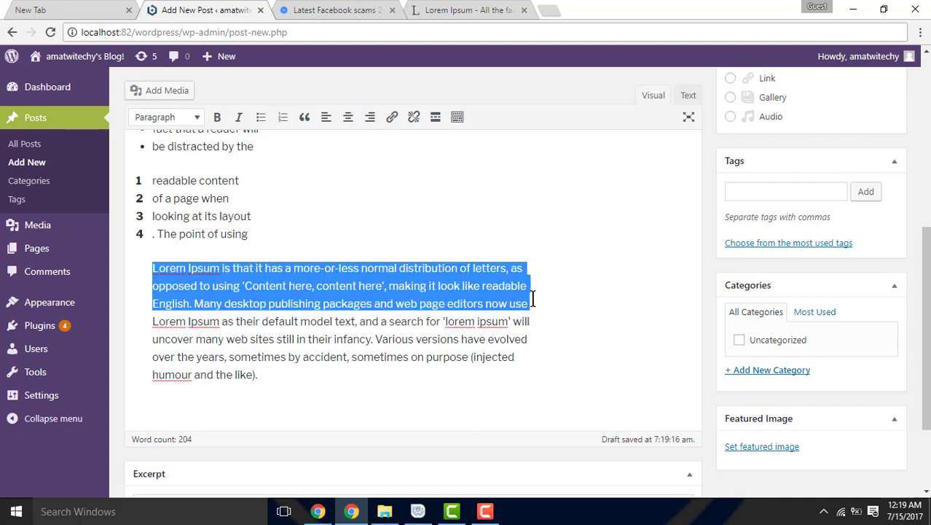
click(305, 122)
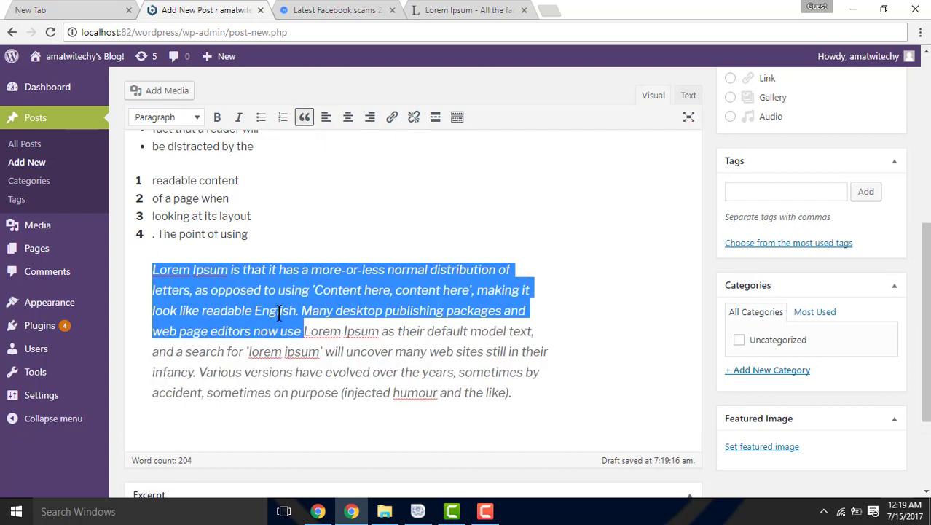
click(305, 334)
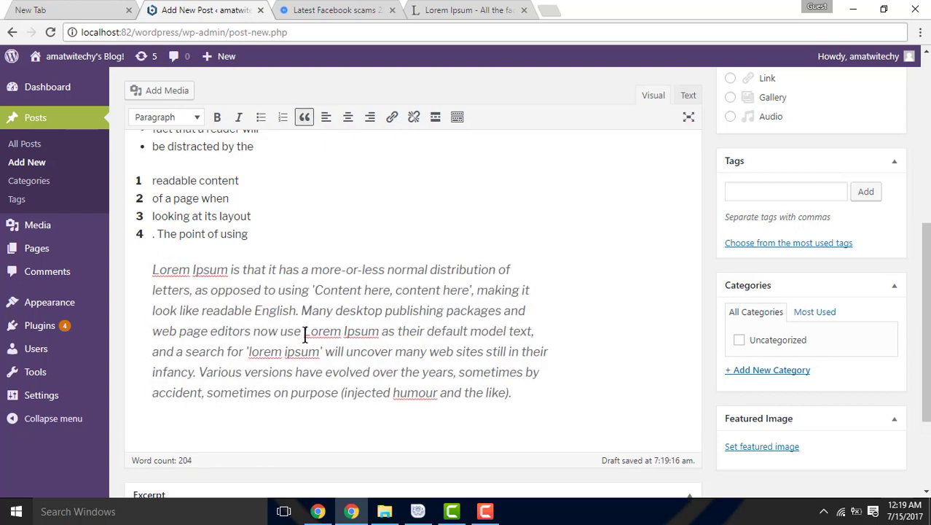
key(Return)
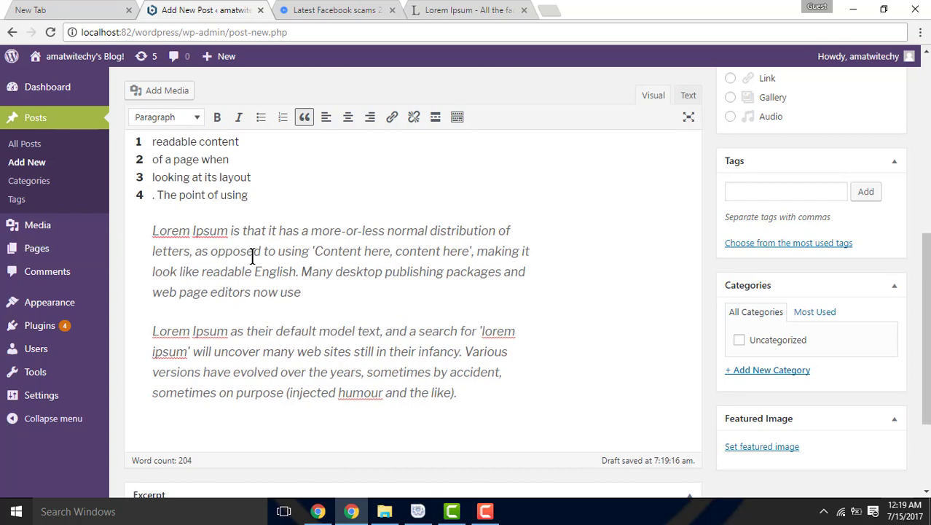
Try right and left alignment on the second quote paragraph, "Lorem Ipsum as their default model text", and leave it centred
drag(154, 334, 550, 332)
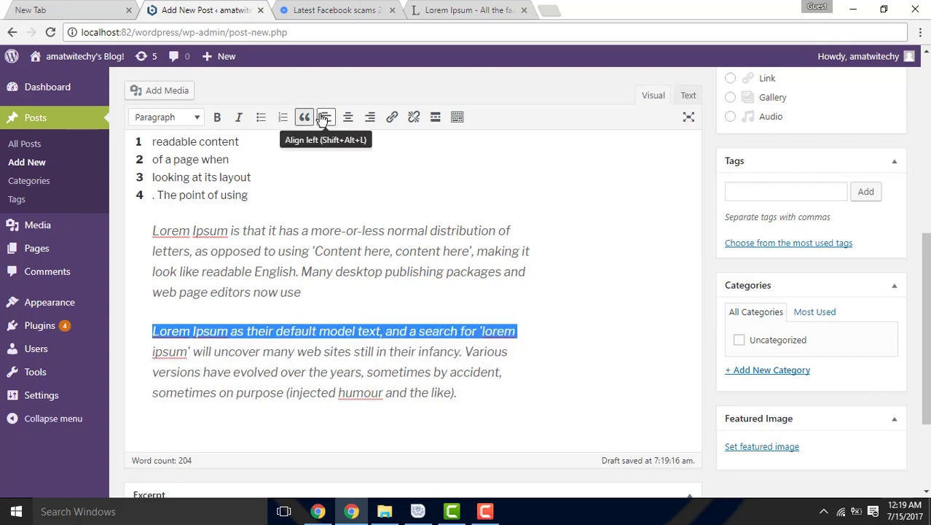
click(347, 119)
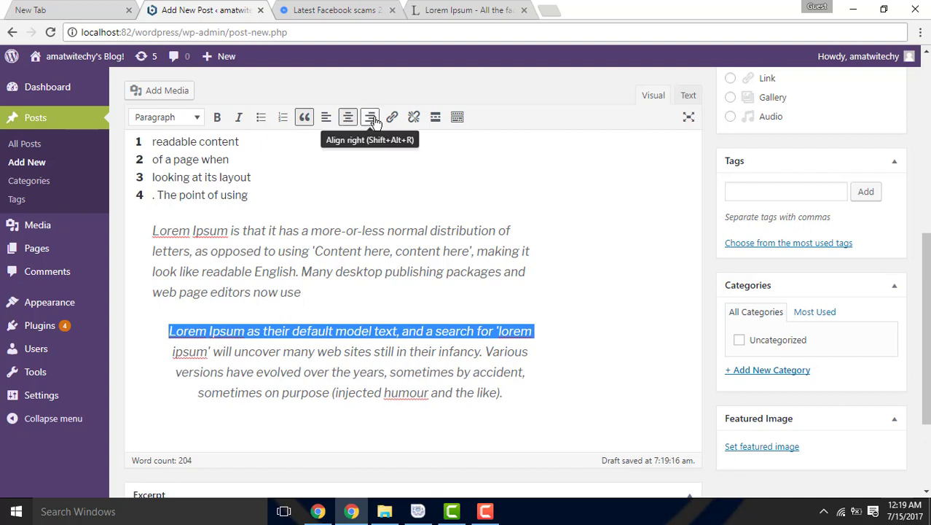
click(370, 118)
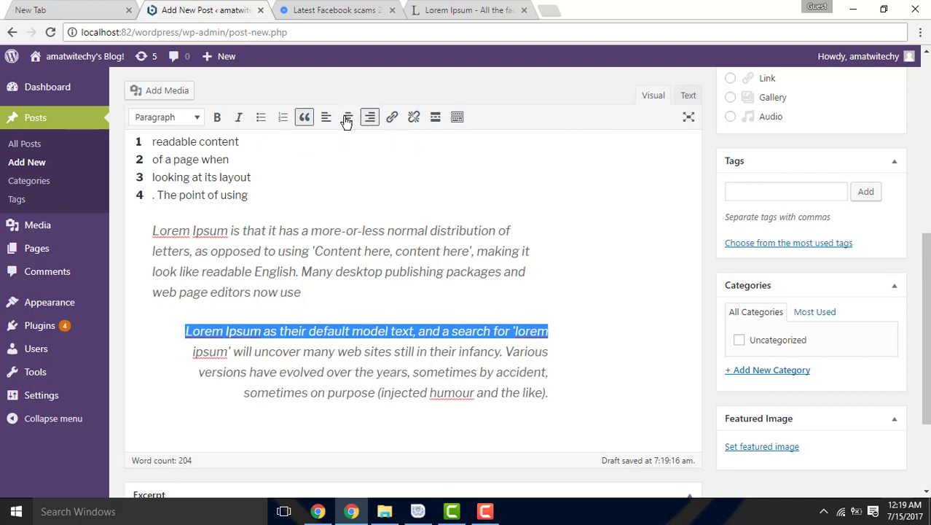
click(327, 119)
click(347, 118)
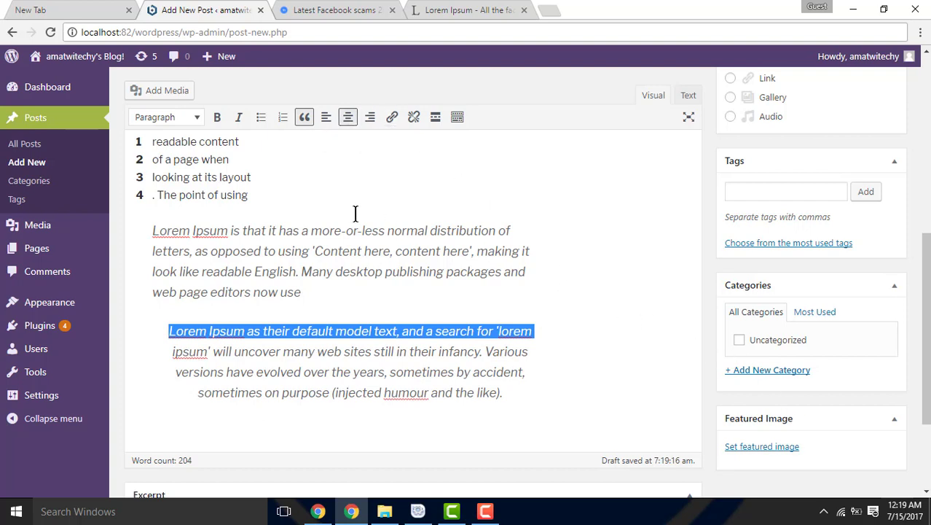
drag(409, 352, 479, 353)
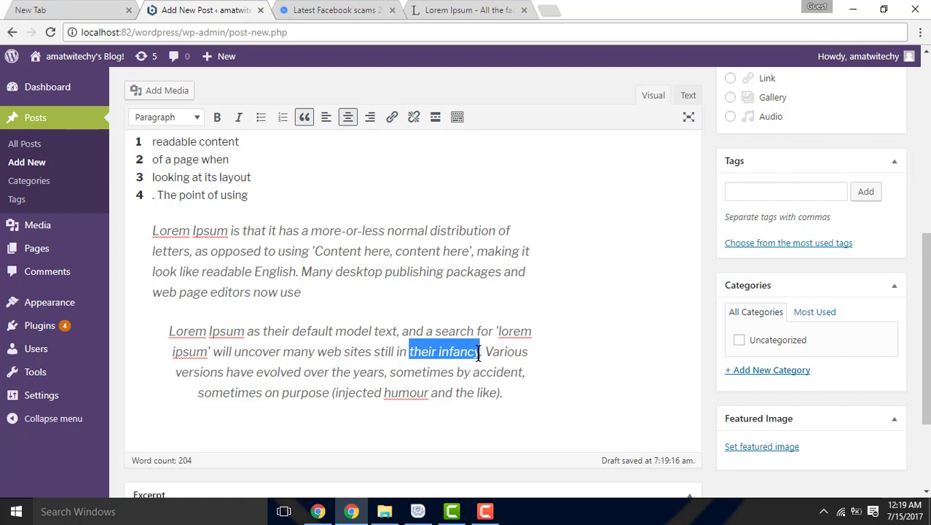
click(397, 125)
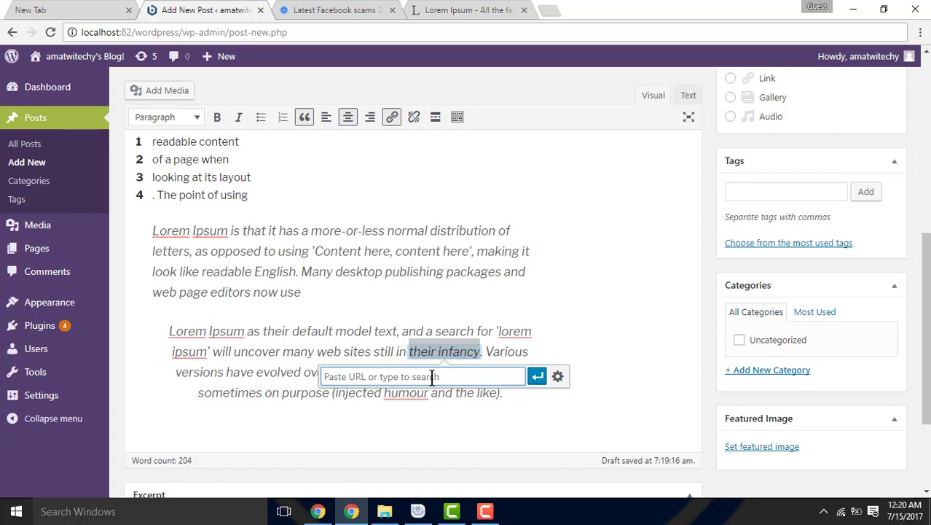
text(http)
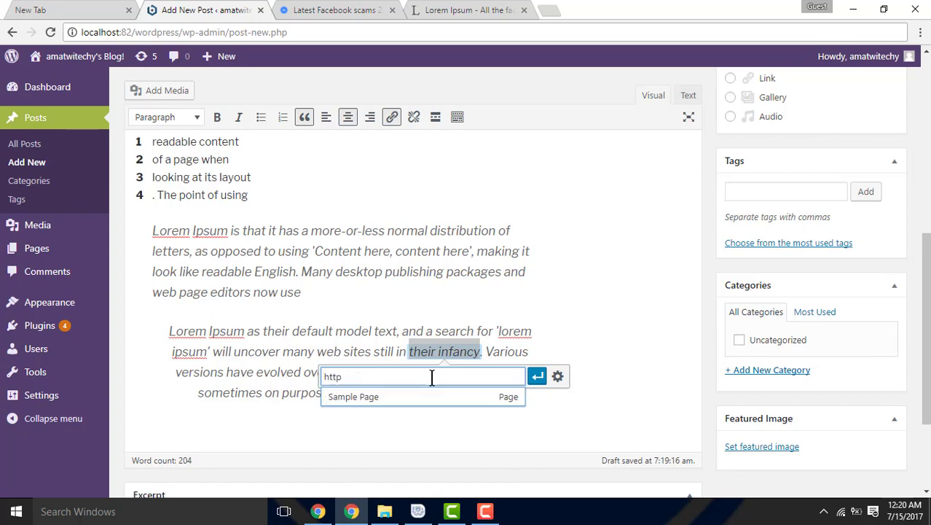
text(://www)
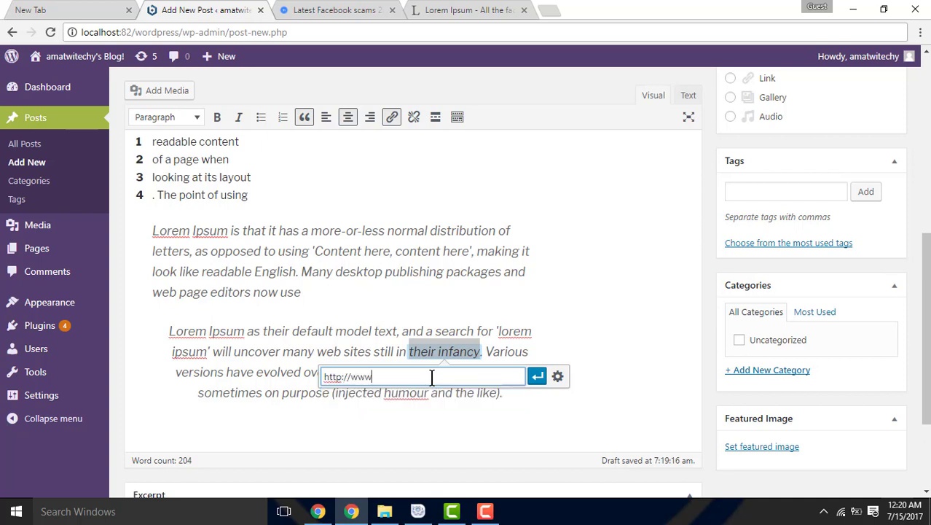
text(.twitechy.com)
click(558, 378)
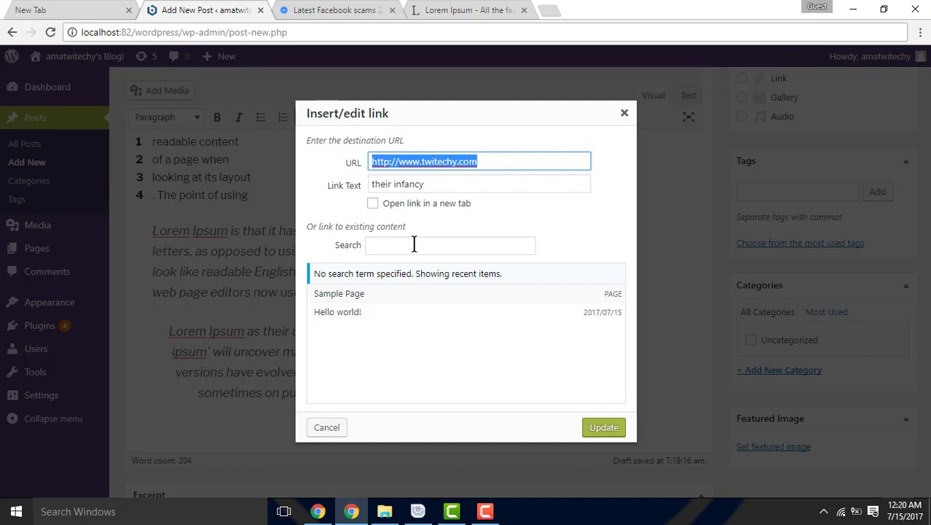
click(374, 208)
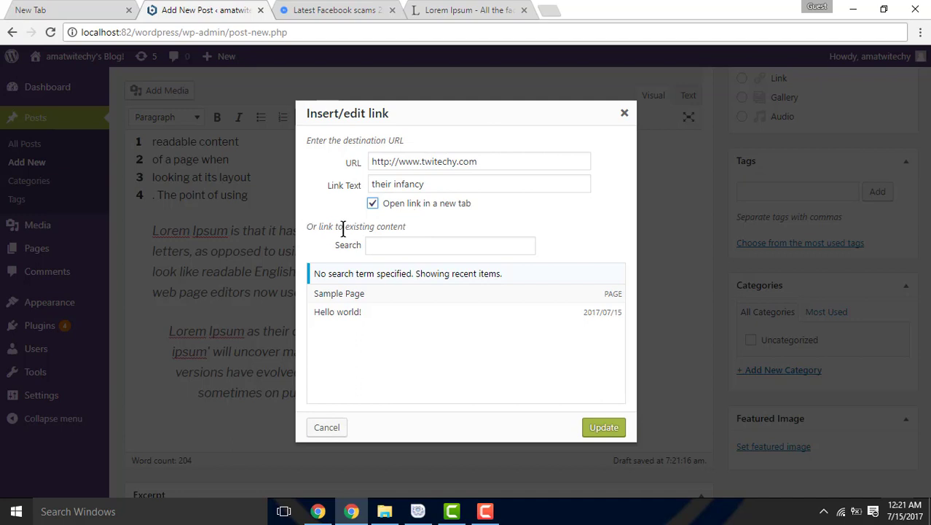
Try pointing the link at the existing "Hello world!" post and the "Sample Page" instead
click(384, 247)
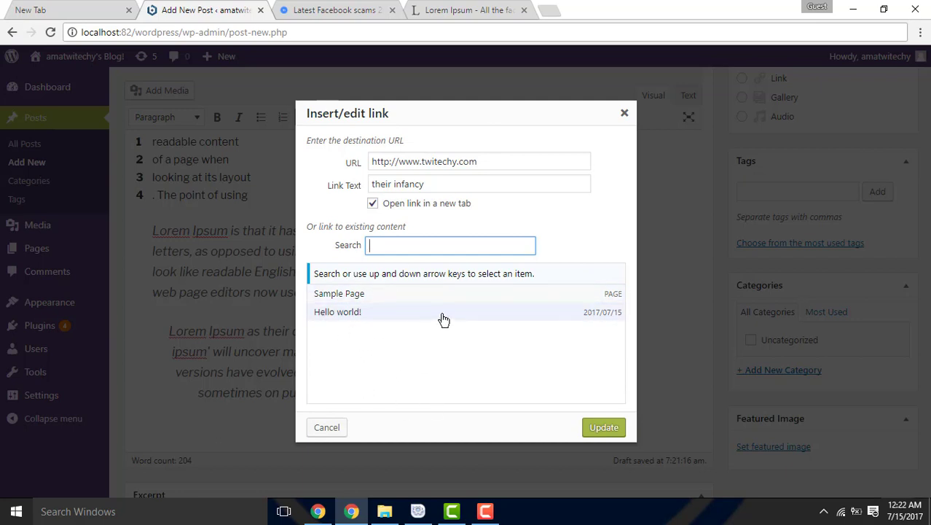
click(403, 314)
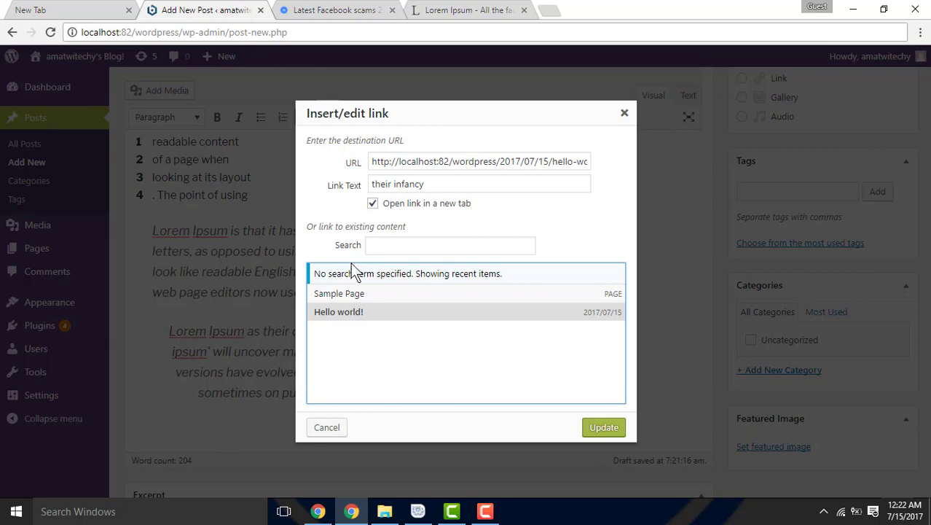
click(445, 293)
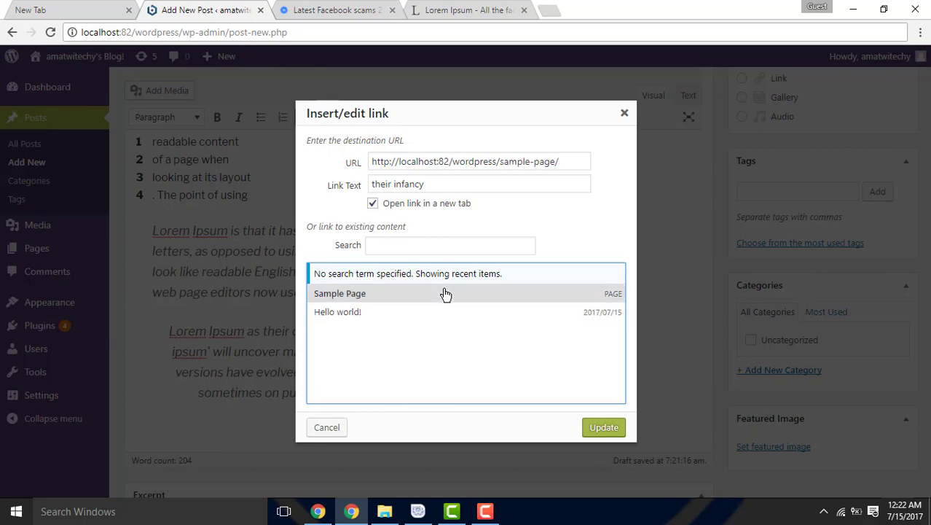
drag(560, 161, 399, 161)
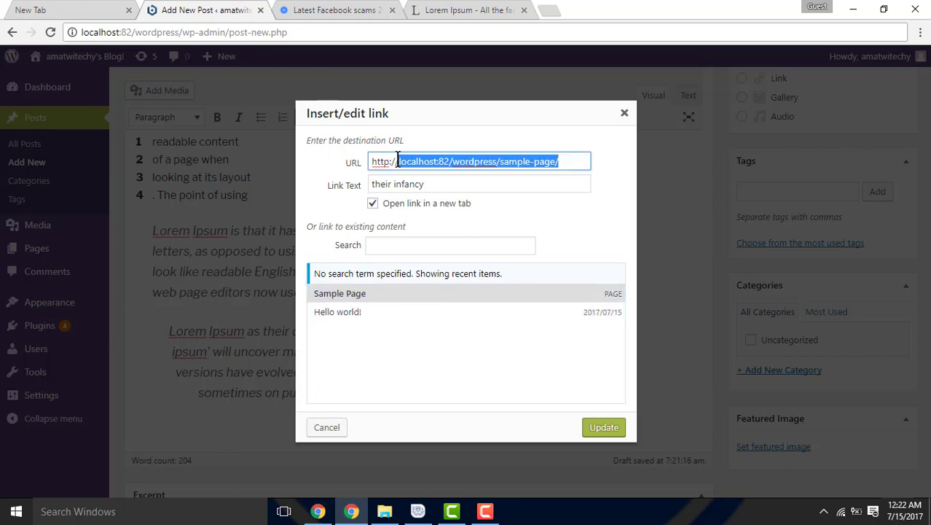
text(wwwtwitechy.com)
click(391, 161)
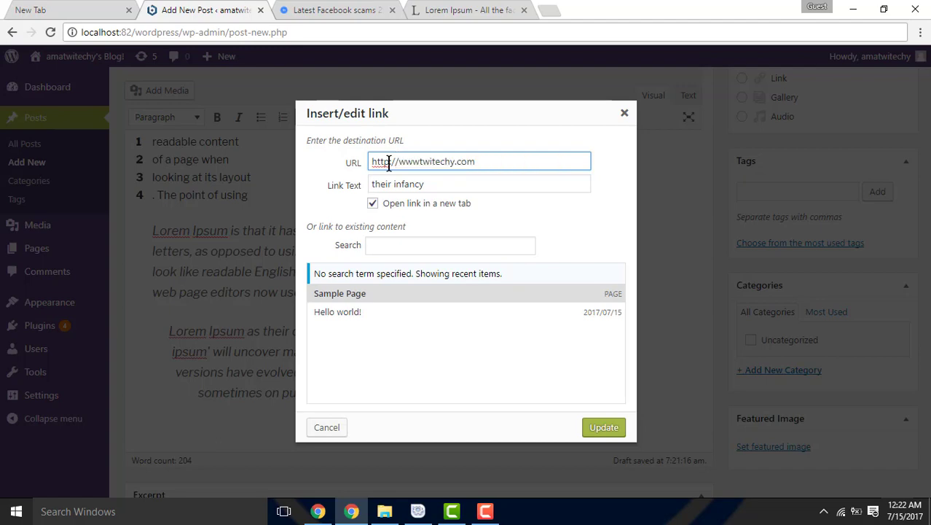
text(s)
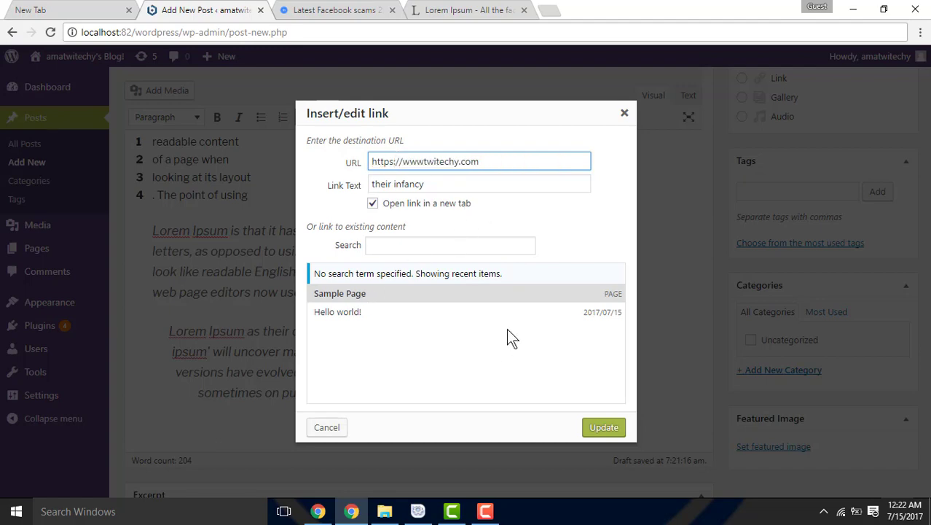
click(603, 427)
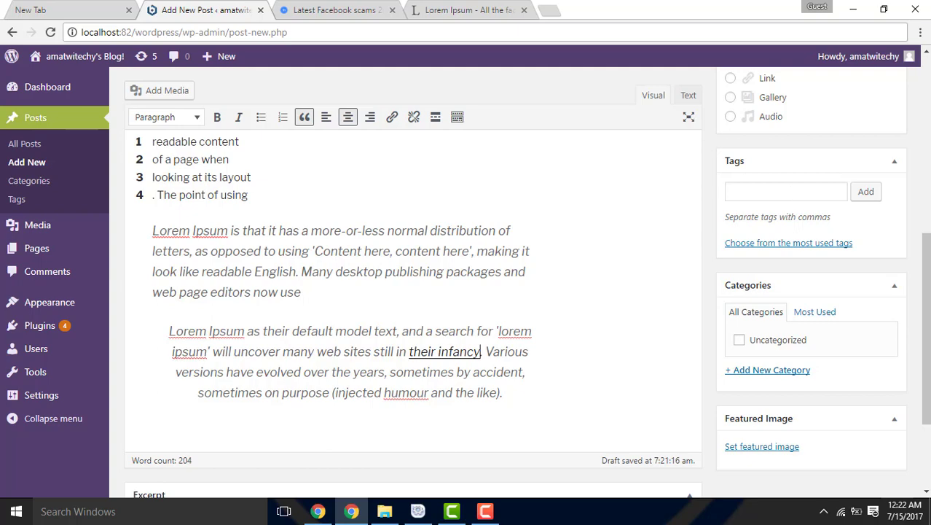
Save the post as a draft and preview it to check the formatted text, lists, quotes and link
scroll(413, 292, up, 10)
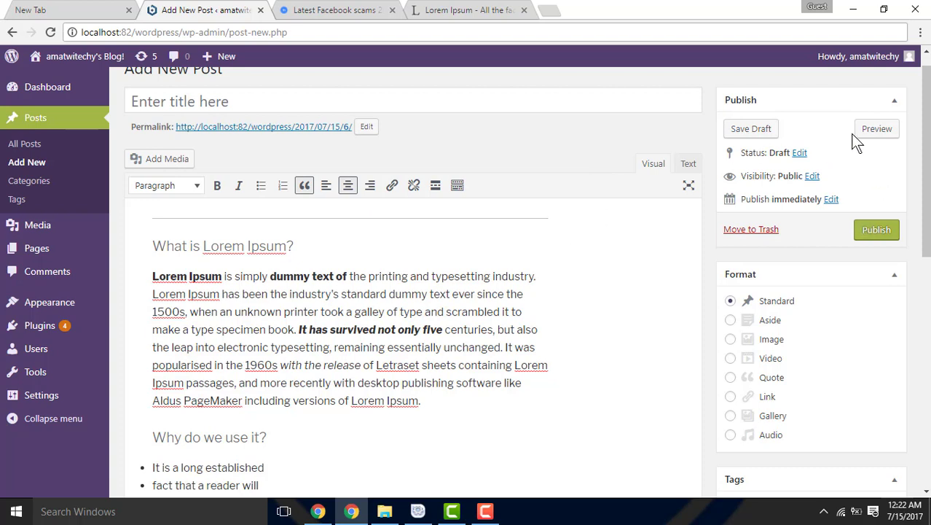
click(758, 129)
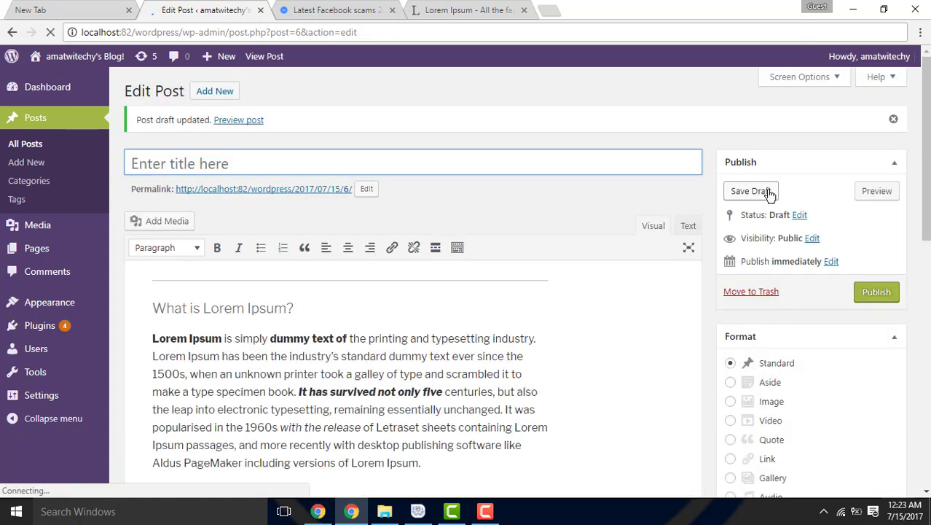
click(871, 195)
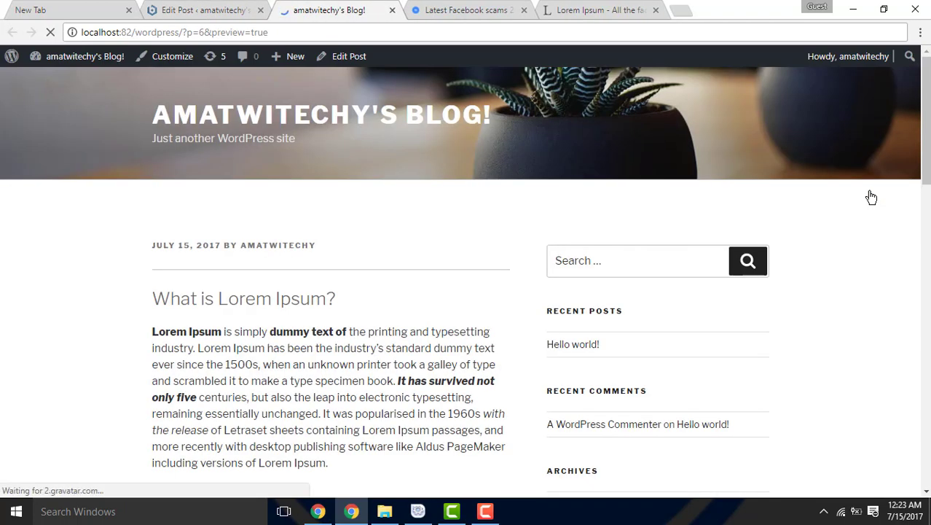
scroll(925, 146, down, 5)
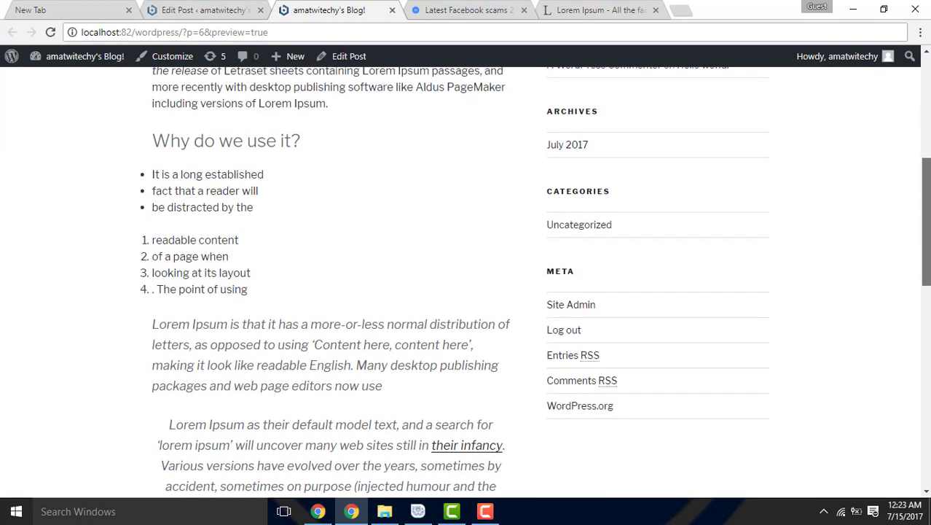
drag(924, 240, 909, 218)
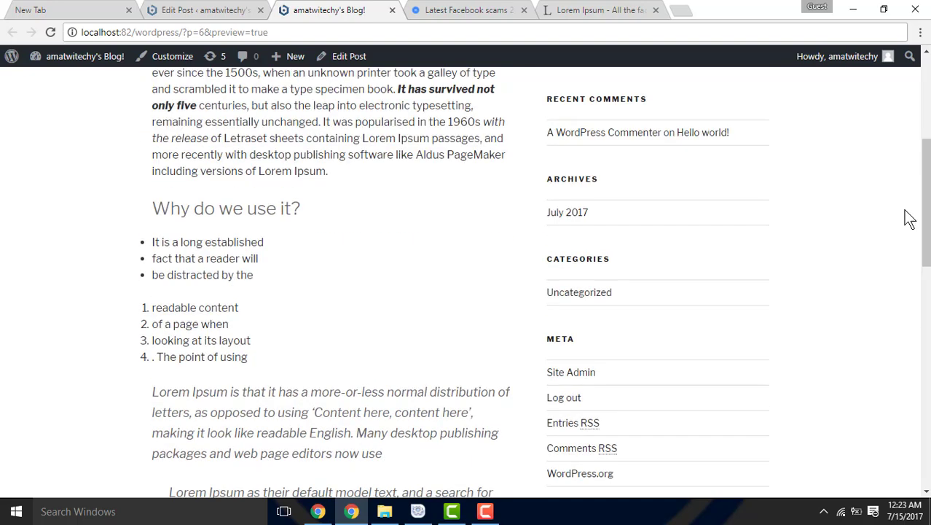